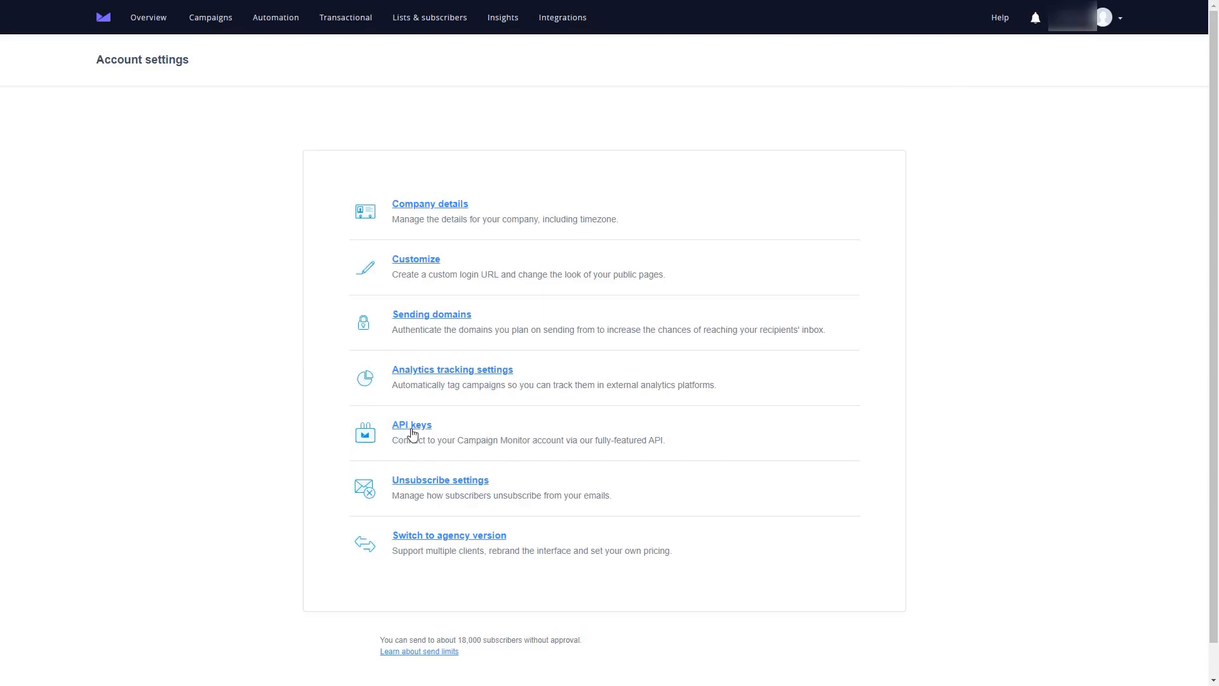
Reveal the Campaign Monitor account's API key, entering the account password to authorize it
{"action": "left_click", "coordinate": [419, 432]}
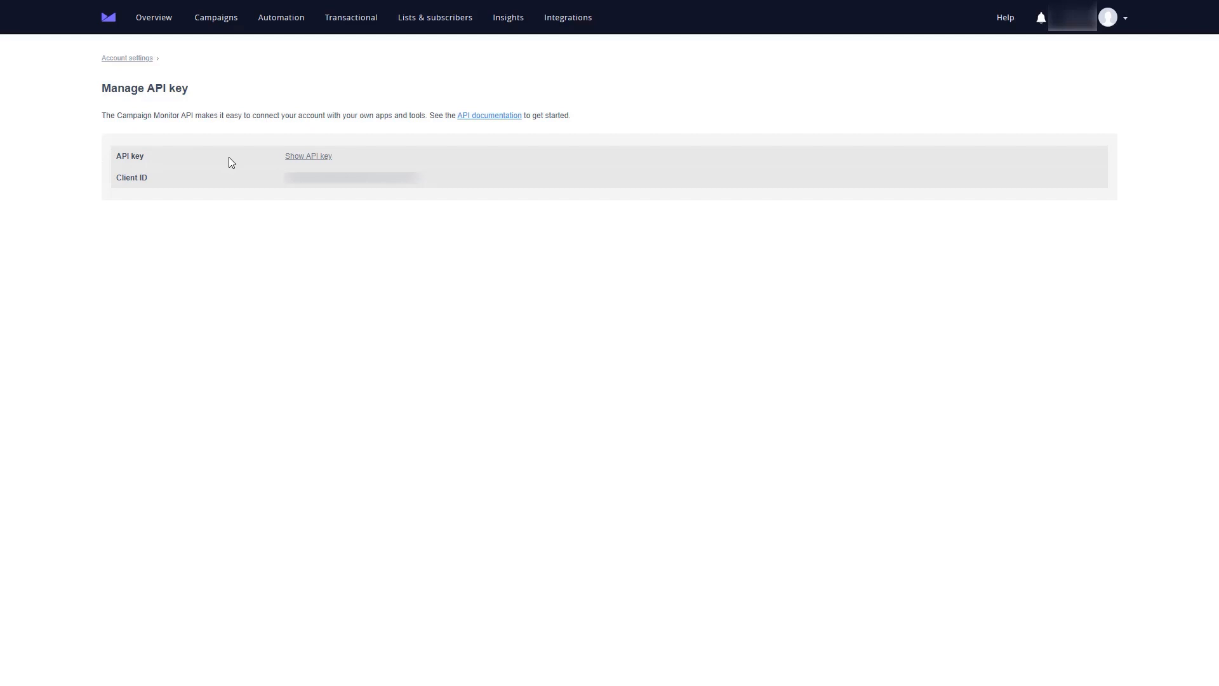
{"action": "left_click", "coordinate": [311, 157]}
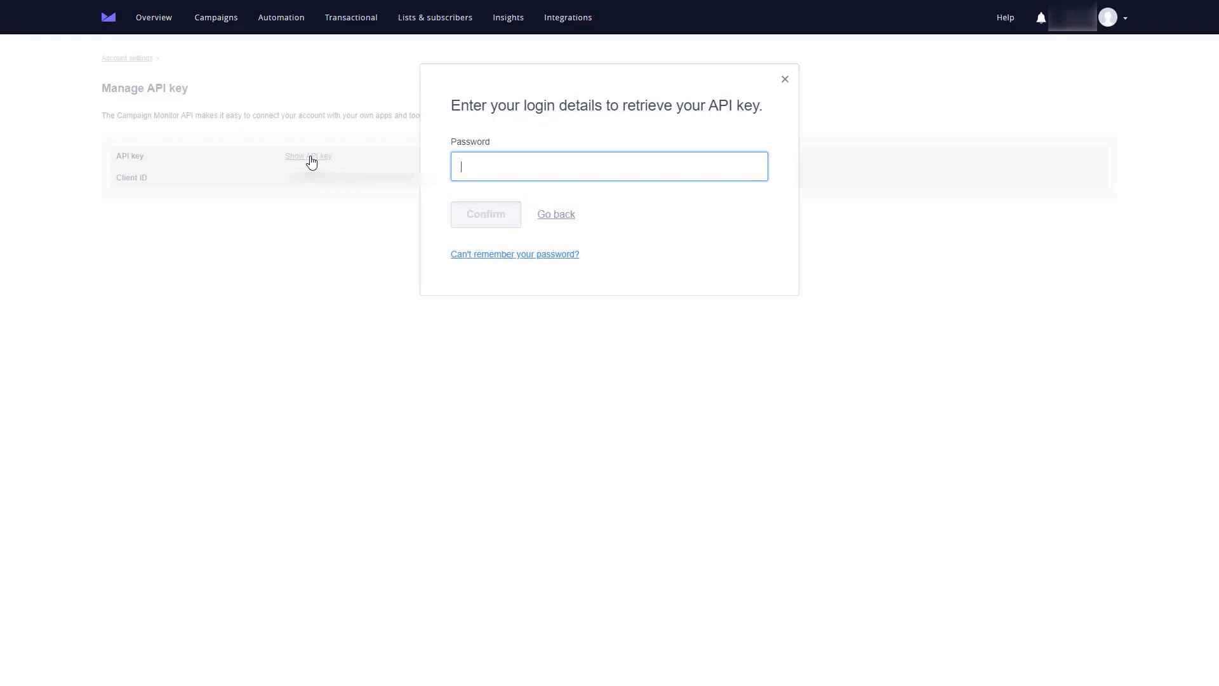
{"action": "key", "text": "ctrl+v"}
{"action": "left_click", "coordinate": [498, 219]}
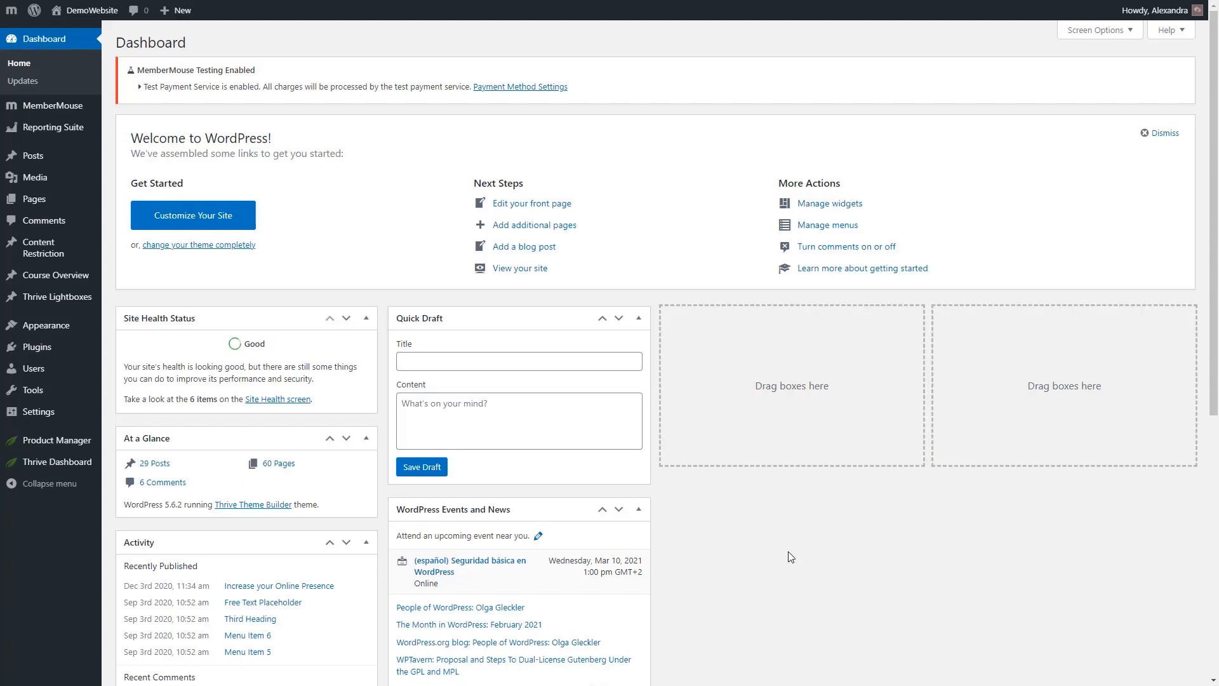
In the WordPress admin, open the API Connections manager of the Thrive Dashboard
{"action": "left_click", "coordinate": [80, 467]}
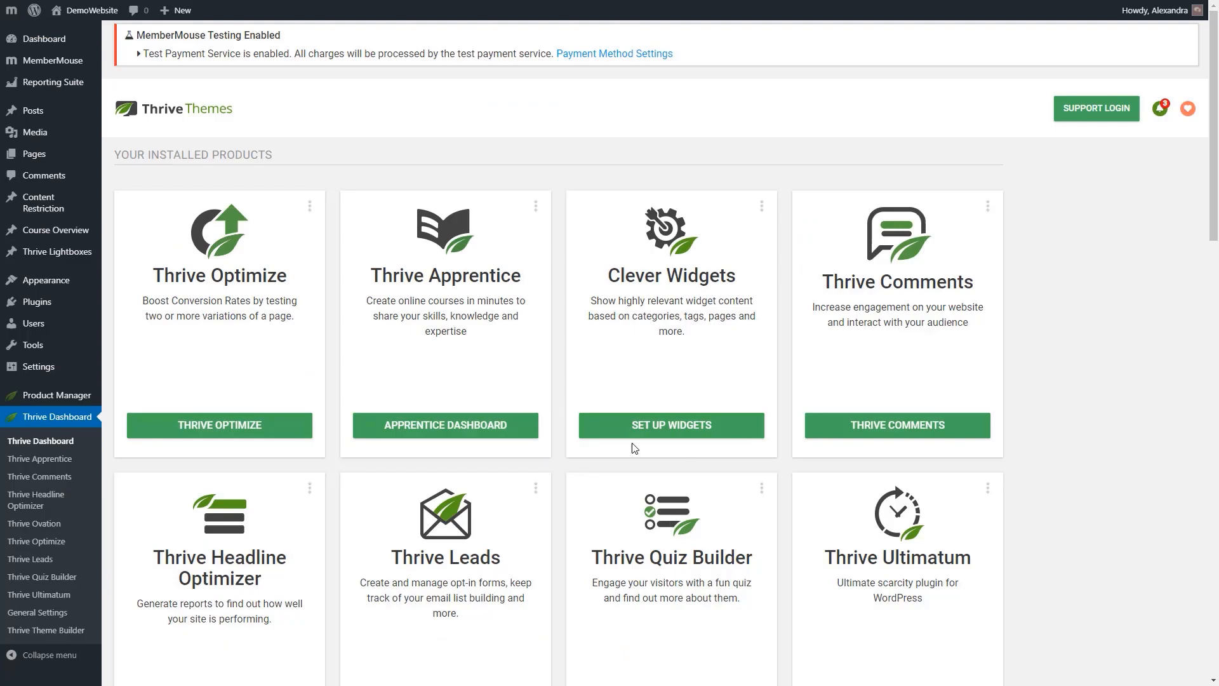
{"action": "scroll", "coordinate": [526, 500], "scroll_direction": "down", "scroll_amount": 10}
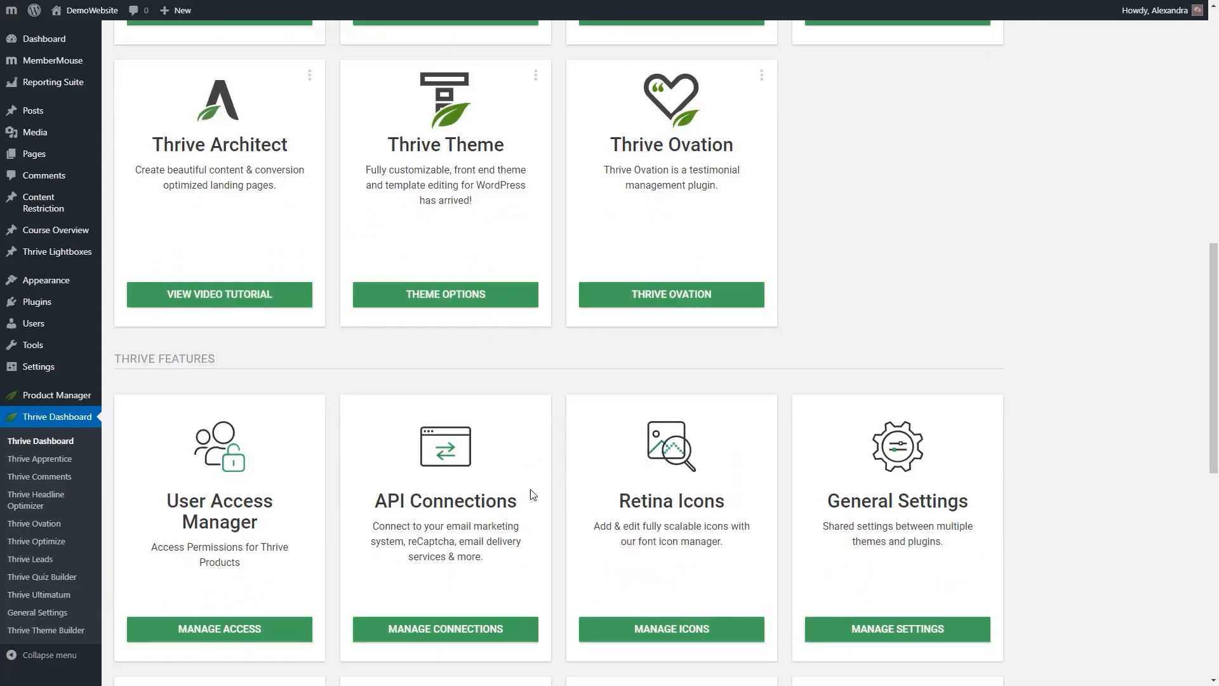
{"action": "left_click", "coordinate": [468, 628]}
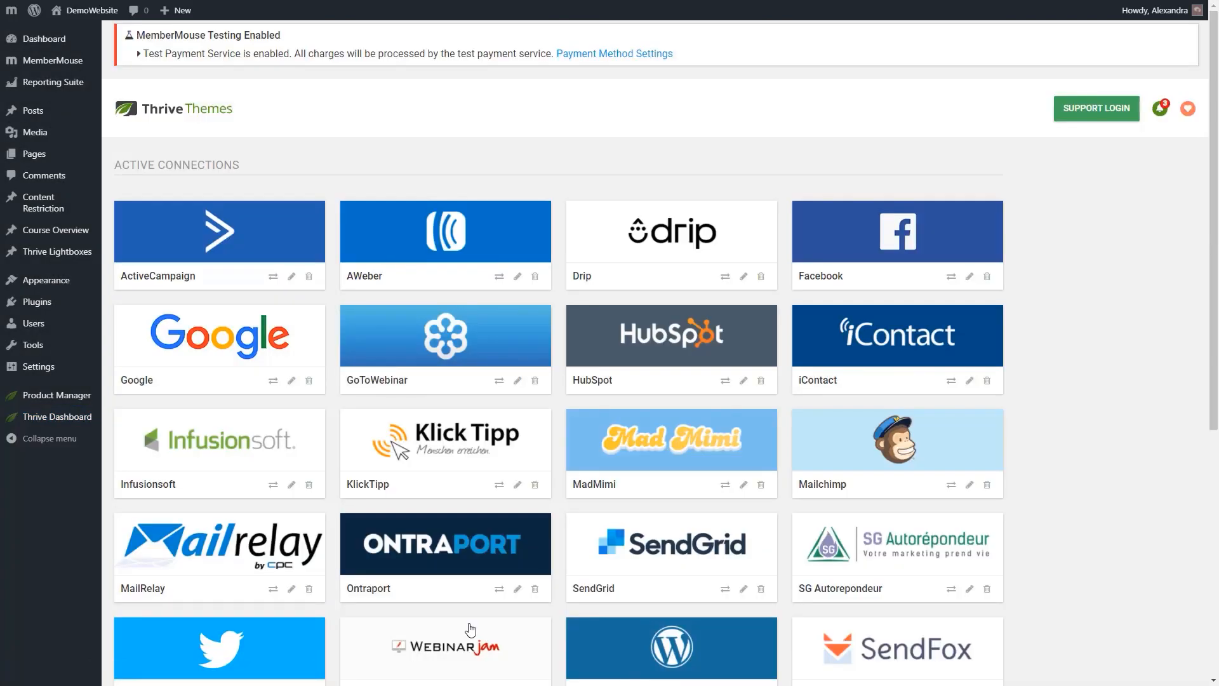
Add a new API connection and choose Campaign Monitor as the app
{"action": "scroll", "coordinate": [656, 516], "scroll_direction": "down", "scroll_amount": 5}
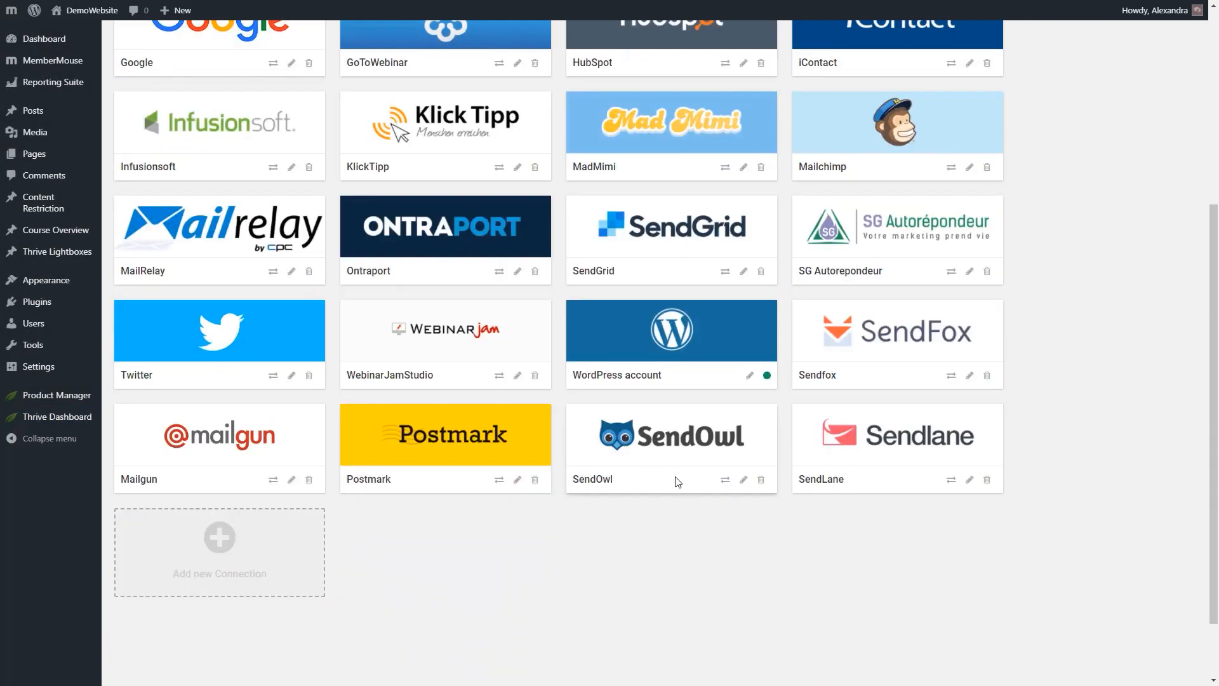
{"action": "scroll", "coordinate": [651, 479], "scroll_direction": "down", "scroll_amount": 2}
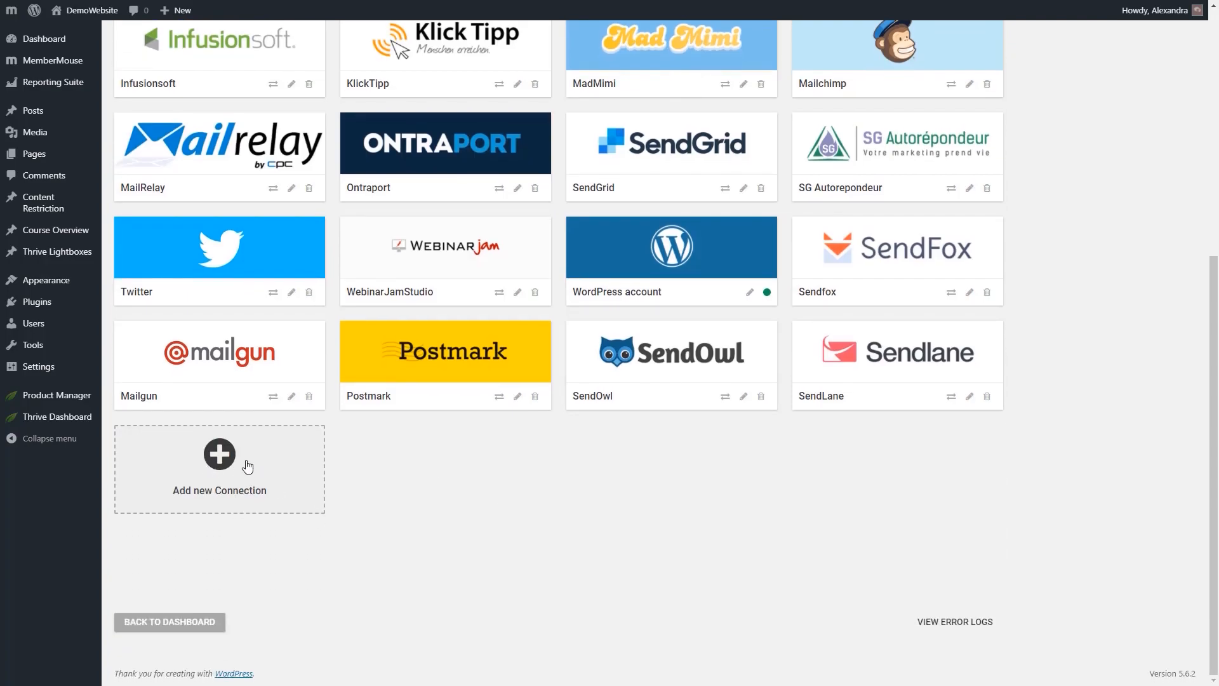
{"action": "left_click", "coordinate": [220, 456]}
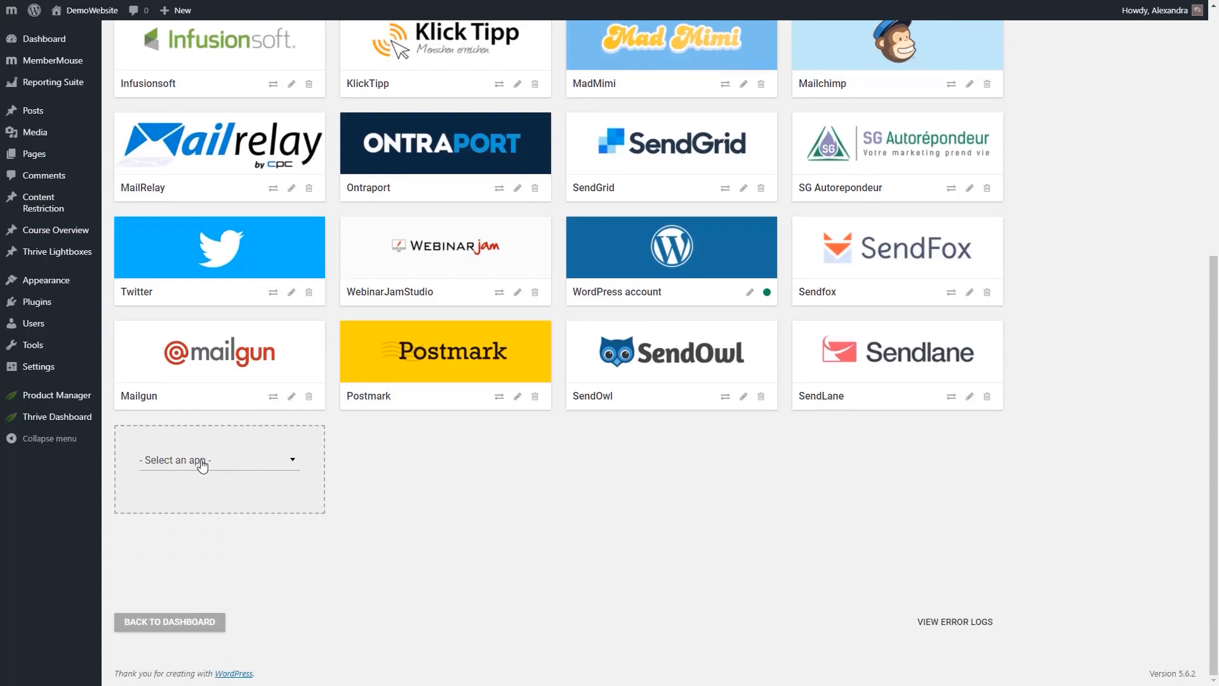
{"action": "left_click", "coordinate": [255, 463]}
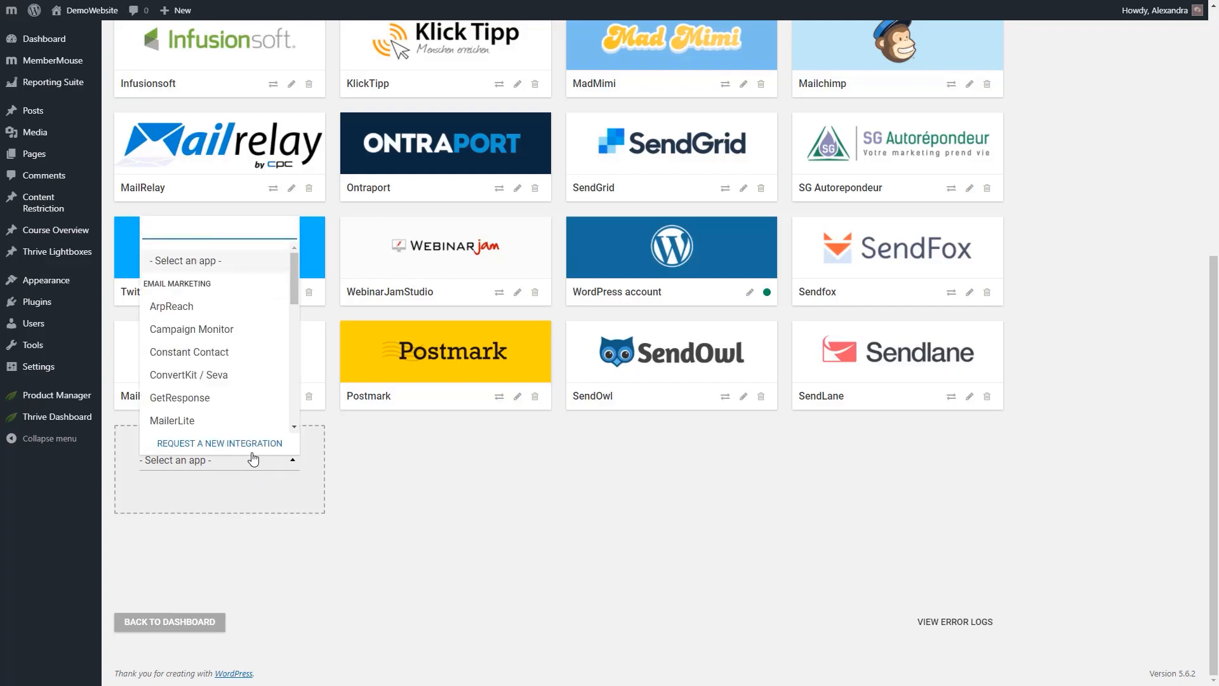
{"action": "left_click", "coordinate": [181, 330]}
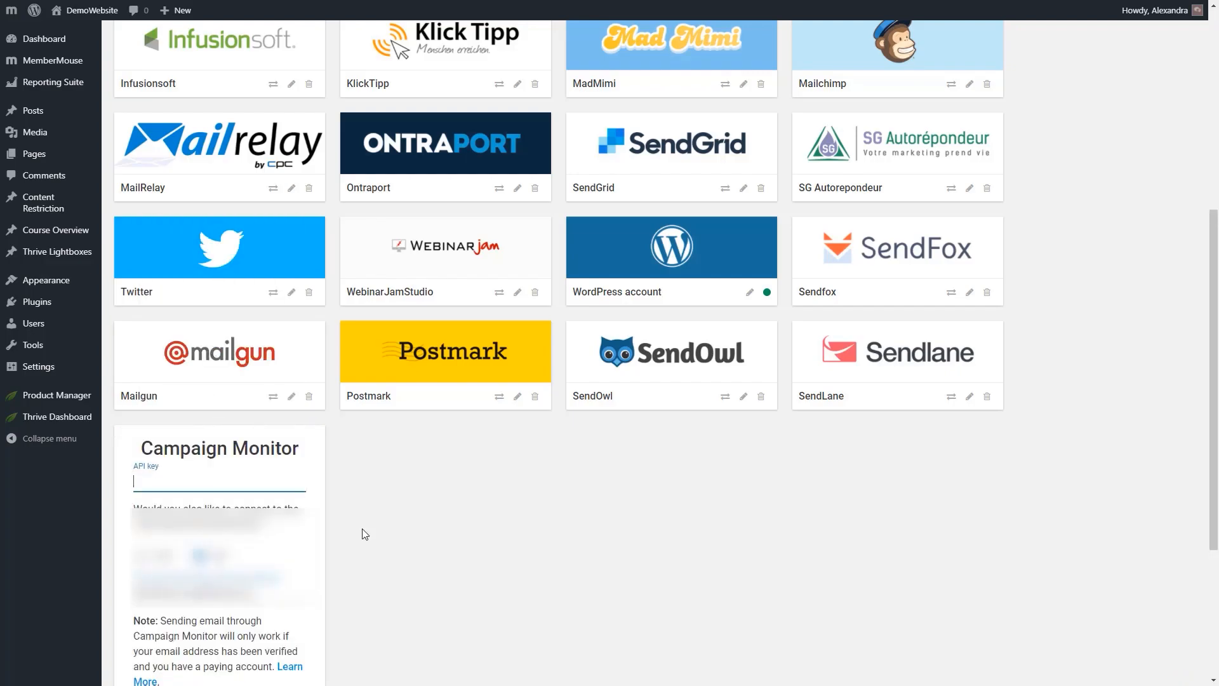
Paste the API key into the Campaign Monitor connection, connect the service and finish the setup
{"action": "scroll", "coordinate": [365, 533], "scroll_direction": "down", "scroll_amount": 3}
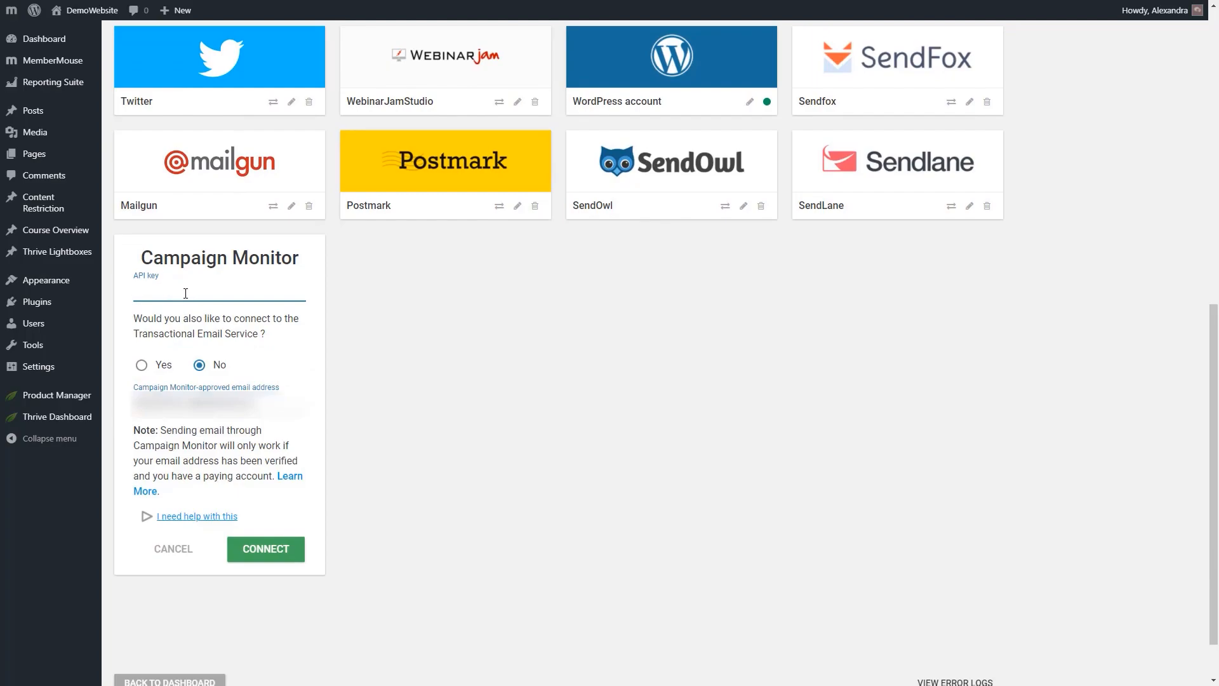
{"action": "key", "text": "ctrl+v"}
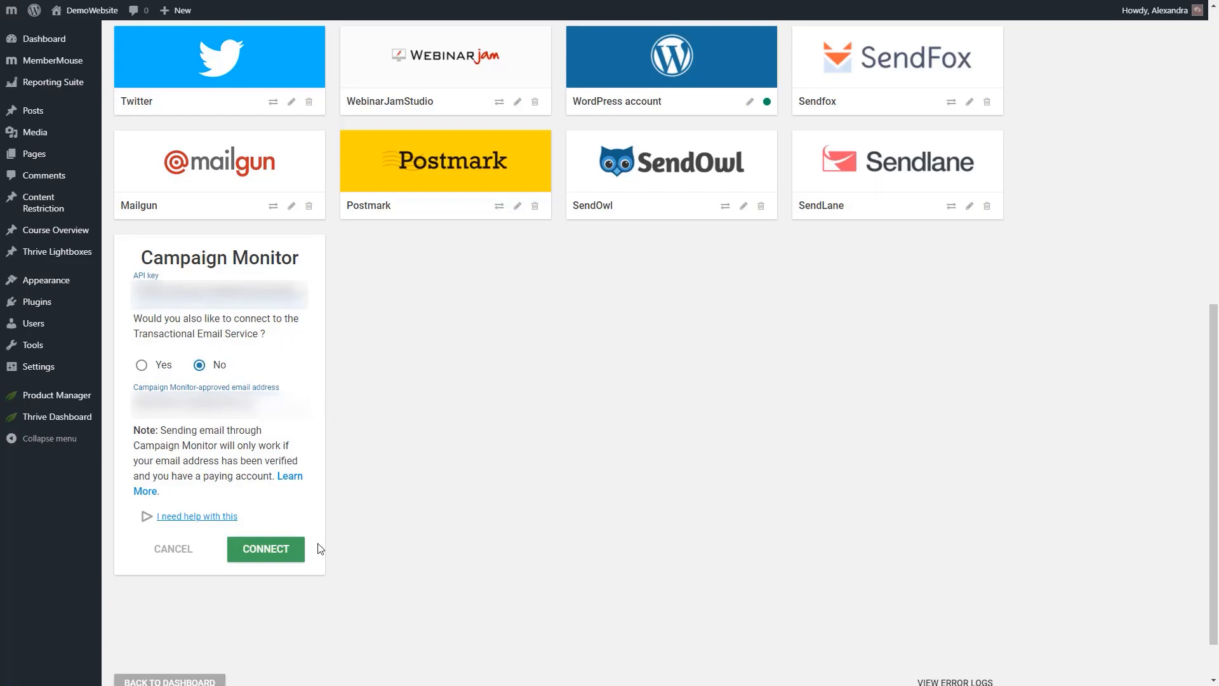
{"action": "left_click", "coordinate": [295, 553]}
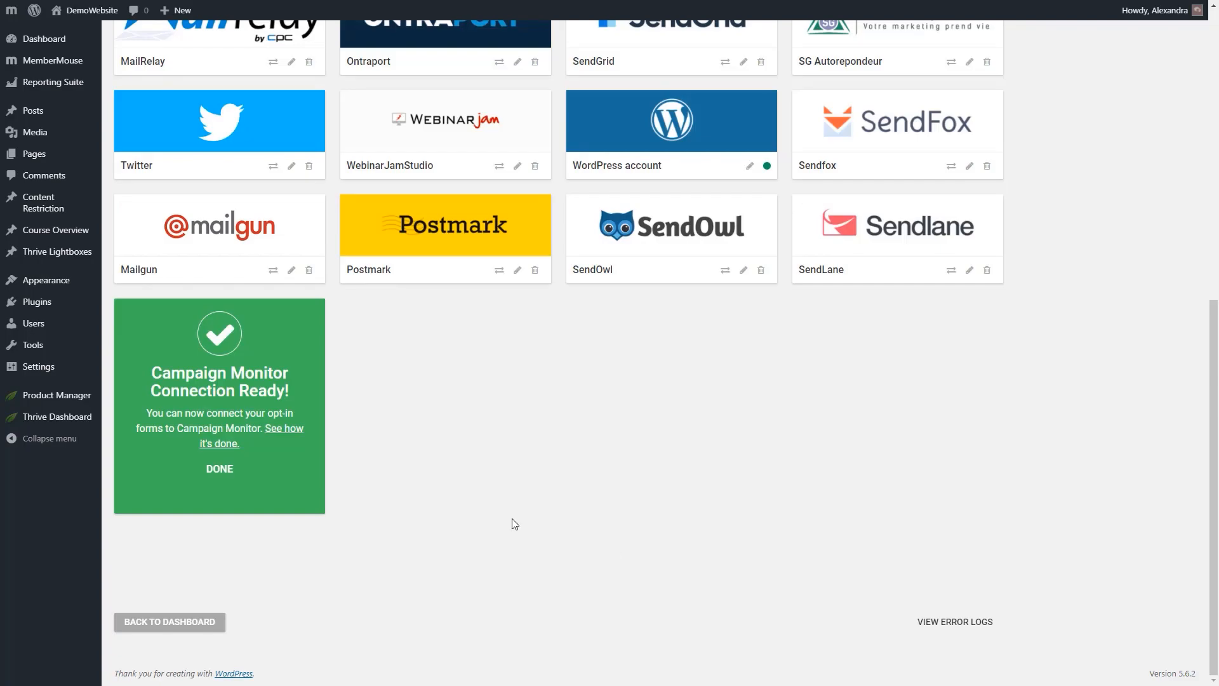
{"action": "left_click", "coordinate": [220, 469]}
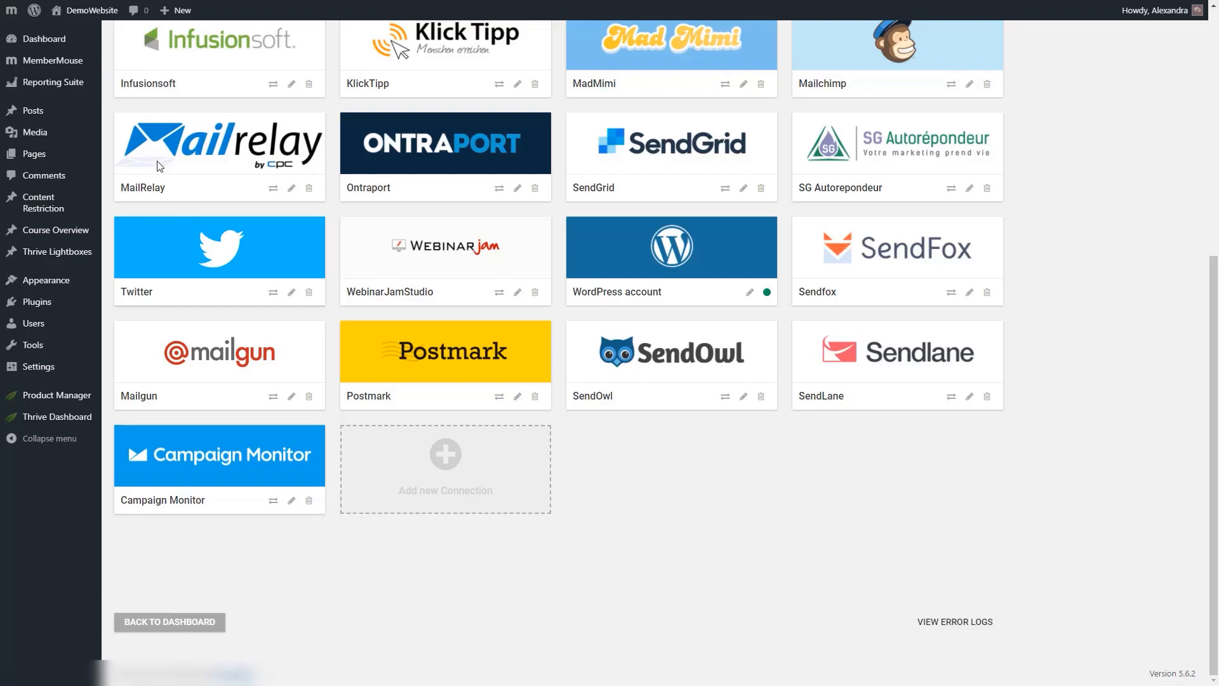
Open the Form Page from the site's page list in the Thrive Architect editor
{"action": "mouse_move", "coordinate": [58, 155]}
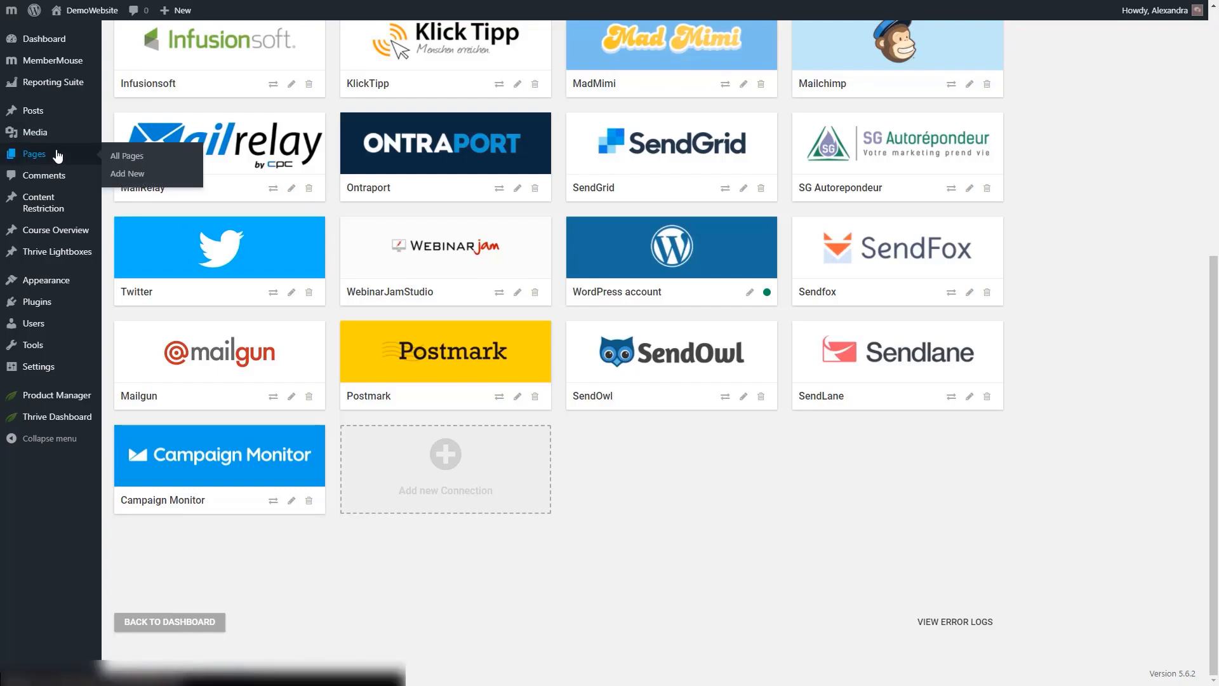
{"action": "left_click", "coordinate": [57, 155]}
{"action": "scroll", "coordinate": [317, 324], "scroll_direction": "down", "scroll_amount": 2}
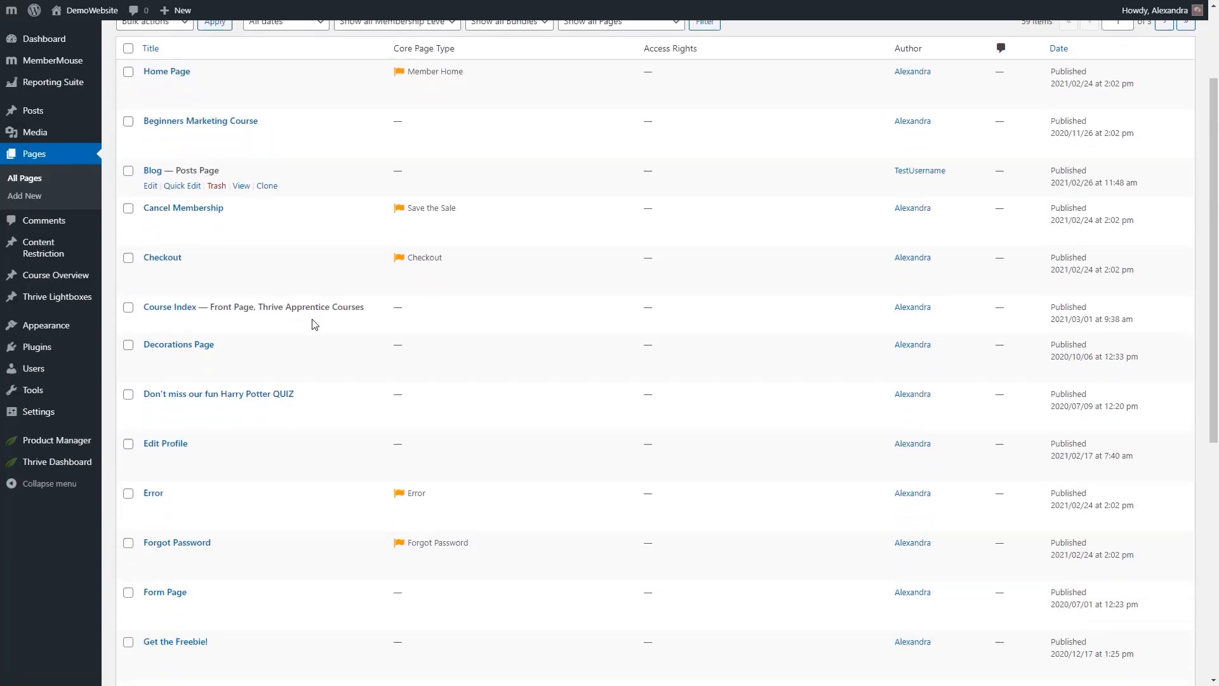
{"action": "left_click", "coordinate": [293, 608]}
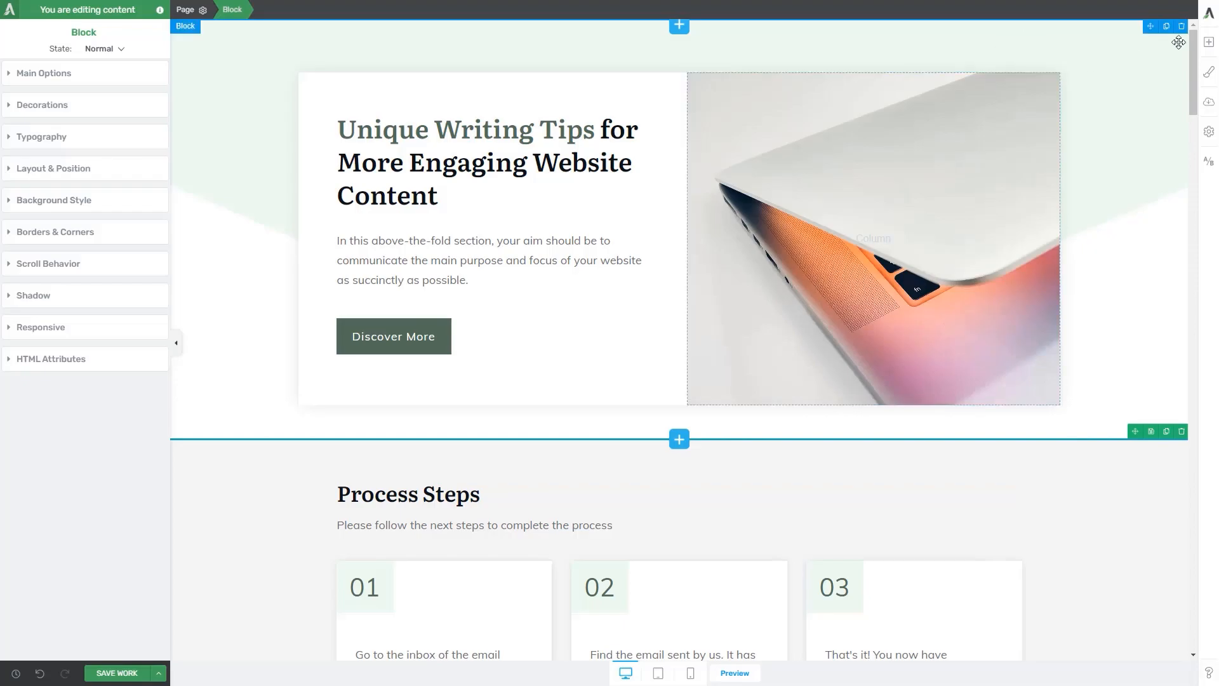
Insert a Lead Generation element above the Process Steps section, using the Opt-in Form 10 template
{"action": "left_click", "coordinate": [1209, 42]}
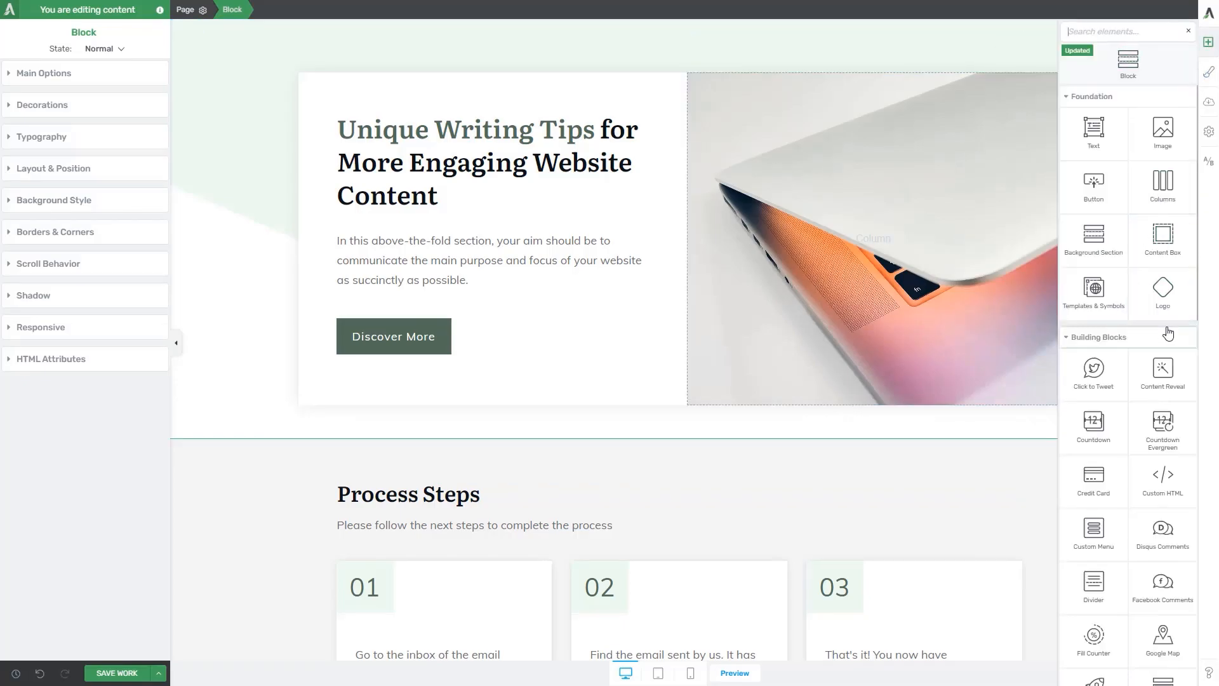
{"action": "scroll", "coordinate": [1169, 273], "scroll_direction": "down", "scroll_amount": 3}
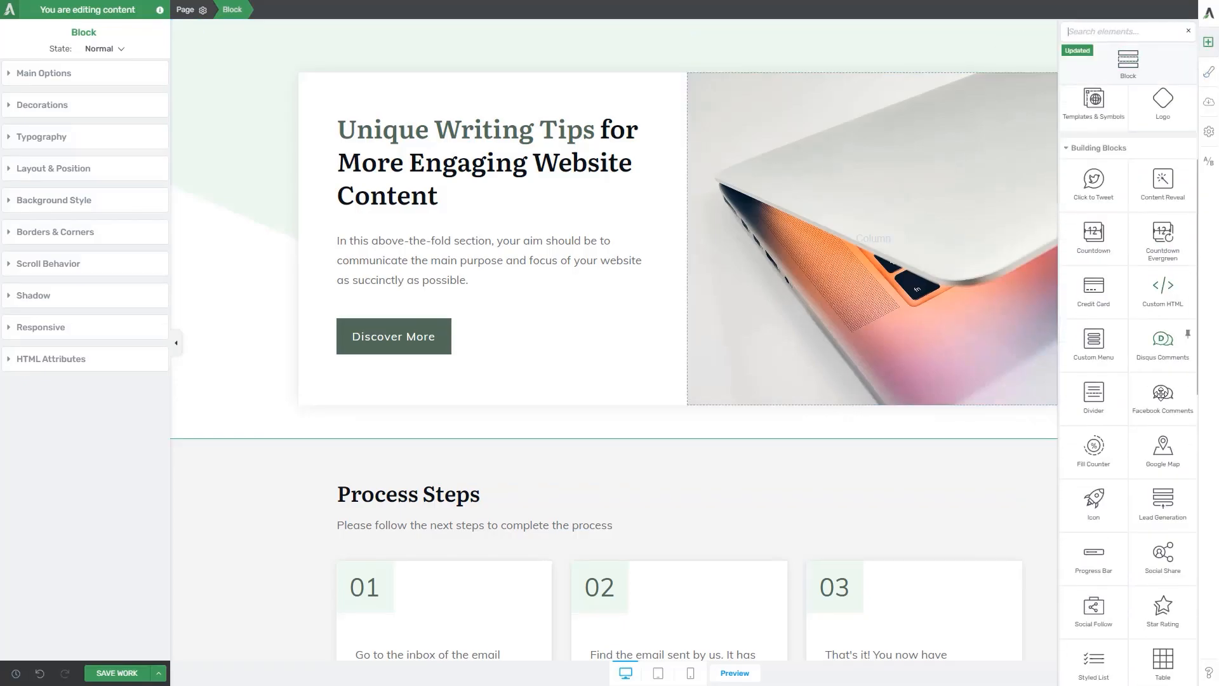
{"action": "left_click_drag", "start_coordinate": [1160, 510], "coordinate": [692, 416]}
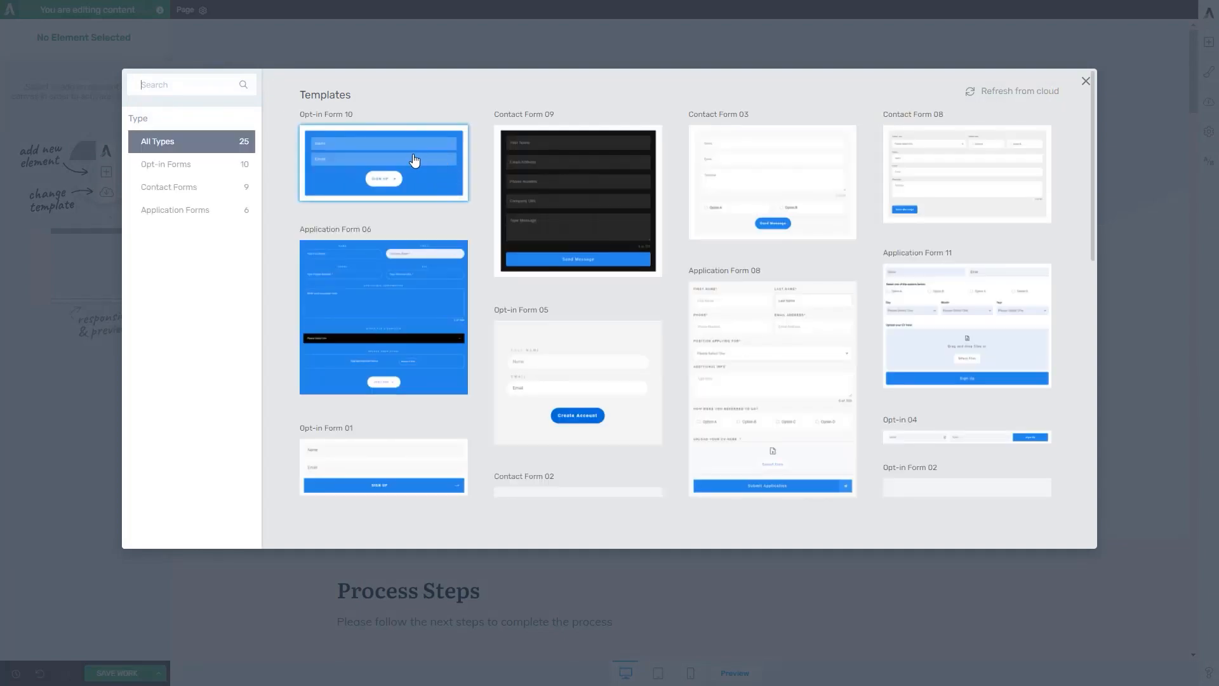
{"action": "left_click", "coordinate": [413, 160]}
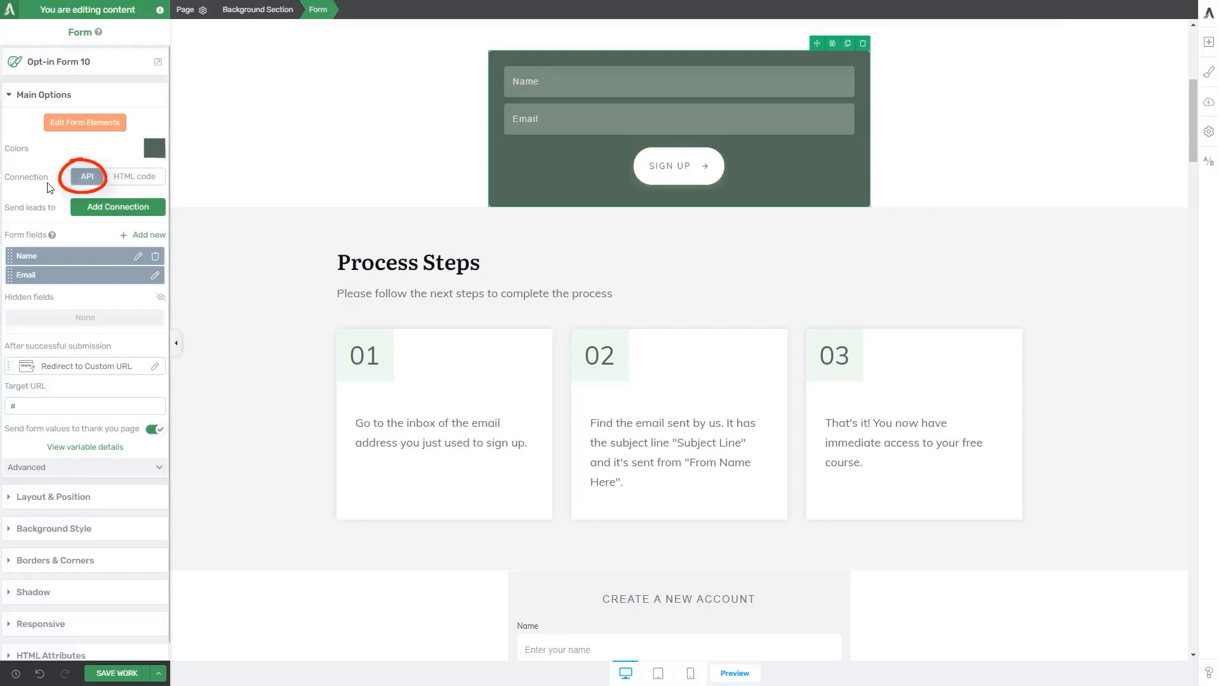
Add a Campaign Monitor API connection to the opt-in form and apply it with the preselected mailing list
{"action": "left_click", "coordinate": [96, 213]}
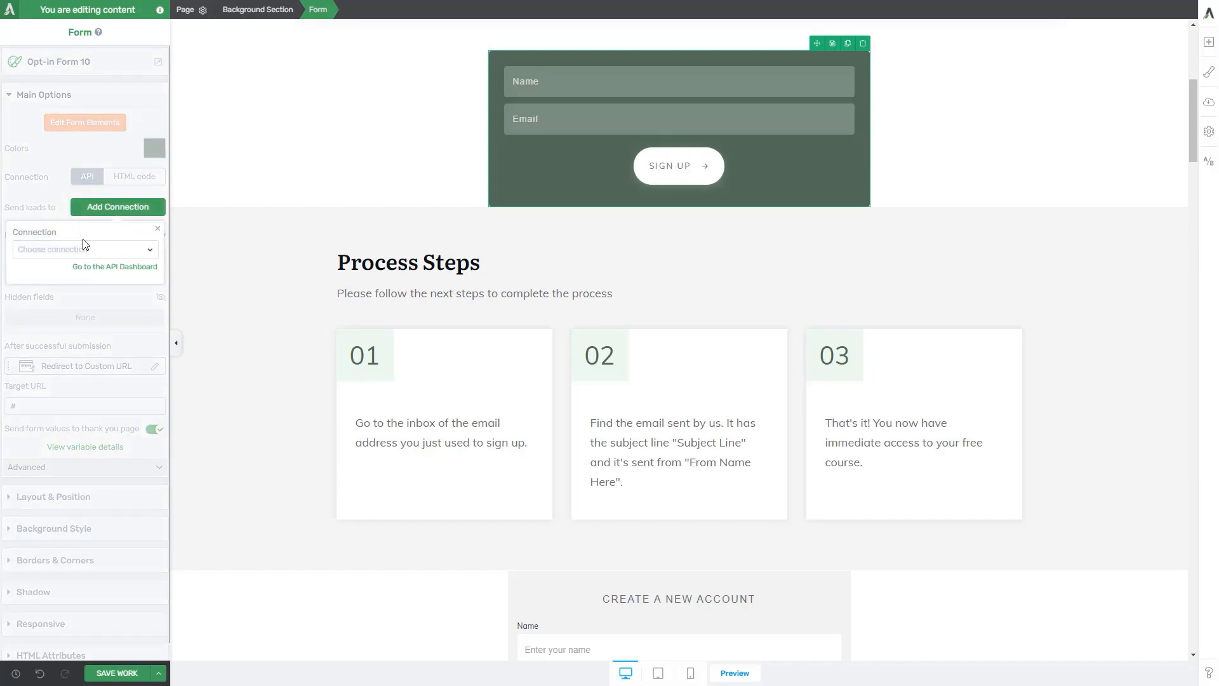
{"action": "left_click", "coordinate": [151, 254]}
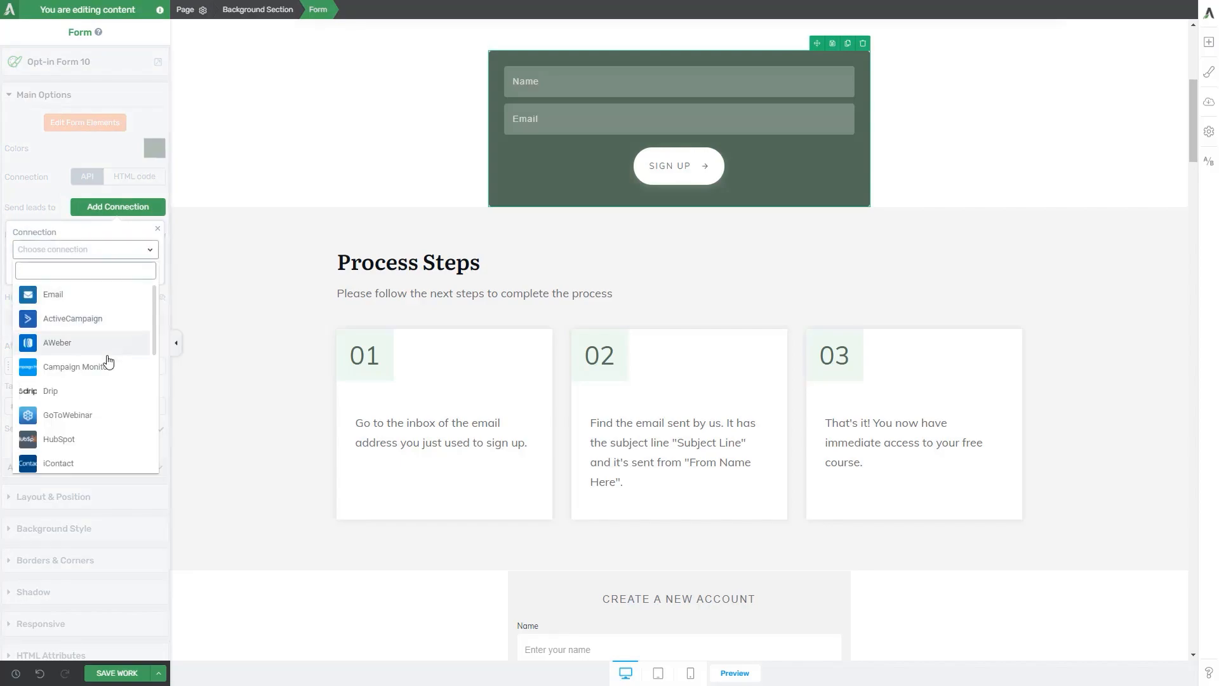
{"action": "left_click", "coordinate": [80, 368]}
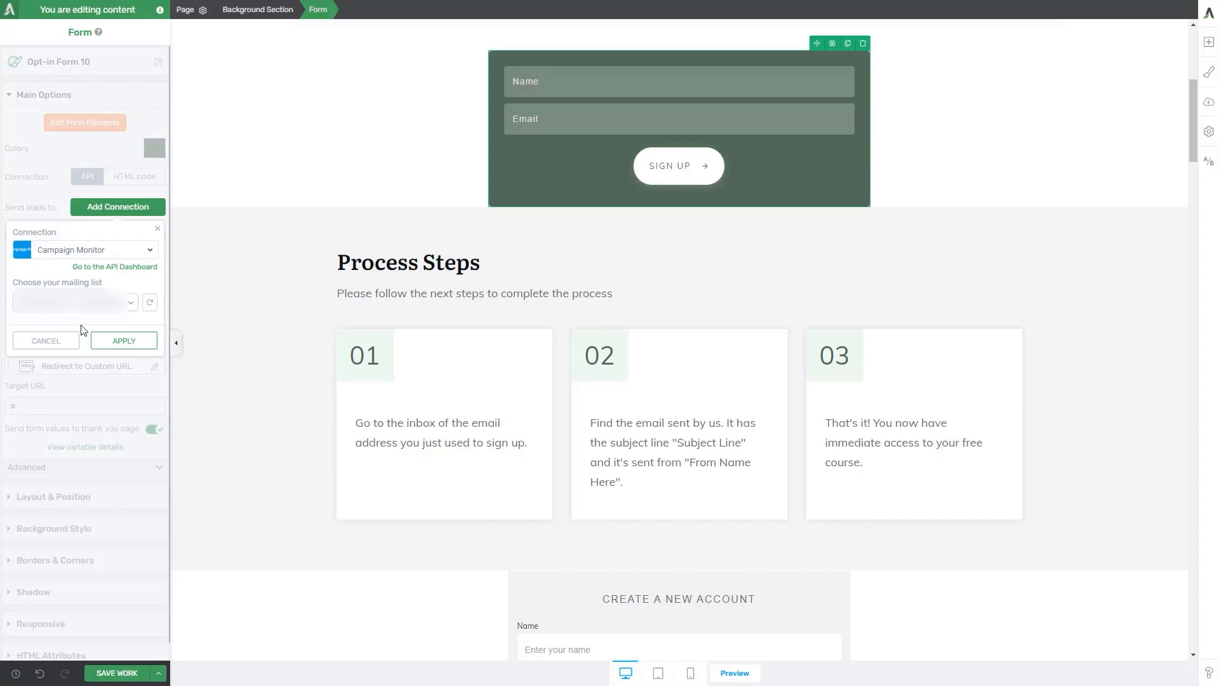
{"action": "left_click", "coordinate": [116, 338]}
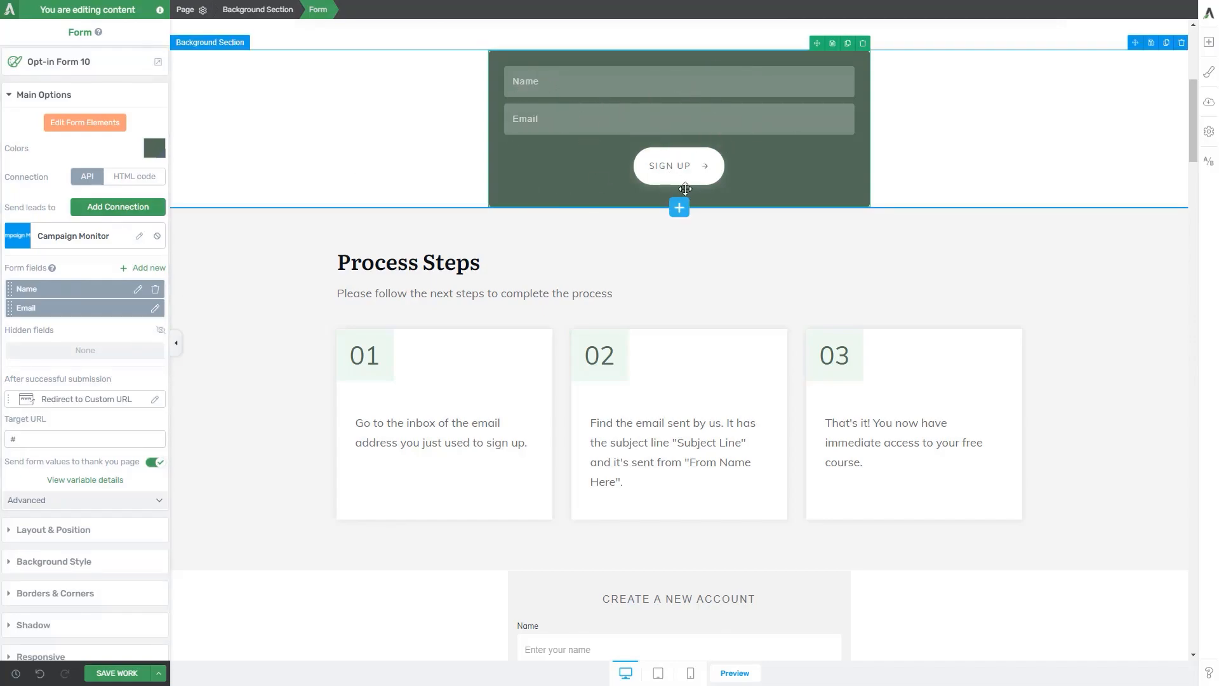
Set the opt-in form's action after successful submission to Show success notification
{"action": "left_click", "coordinate": [141, 269]}
{"action": "left_click", "coordinate": [141, 269]}
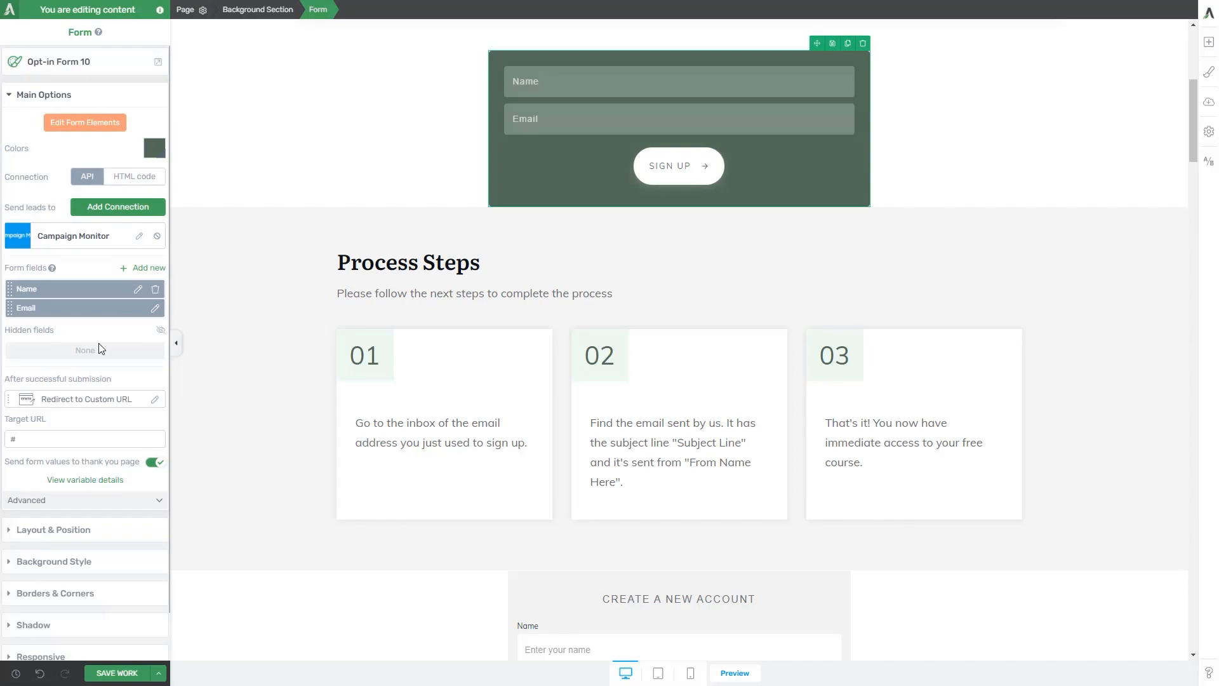
{"action": "left_click", "coordinate": [103, 401]}
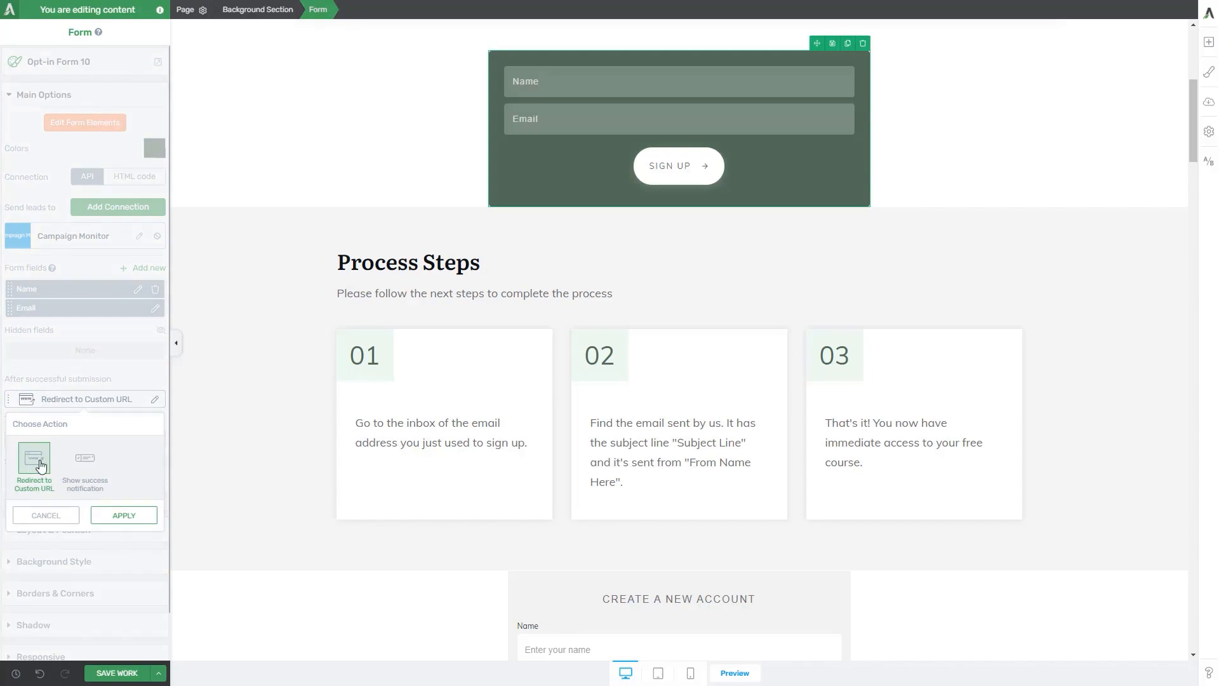
{"action": "left_click", "coordinate": [85, 460]}
{"action": "left_click", "coordinate": [139, 517]}
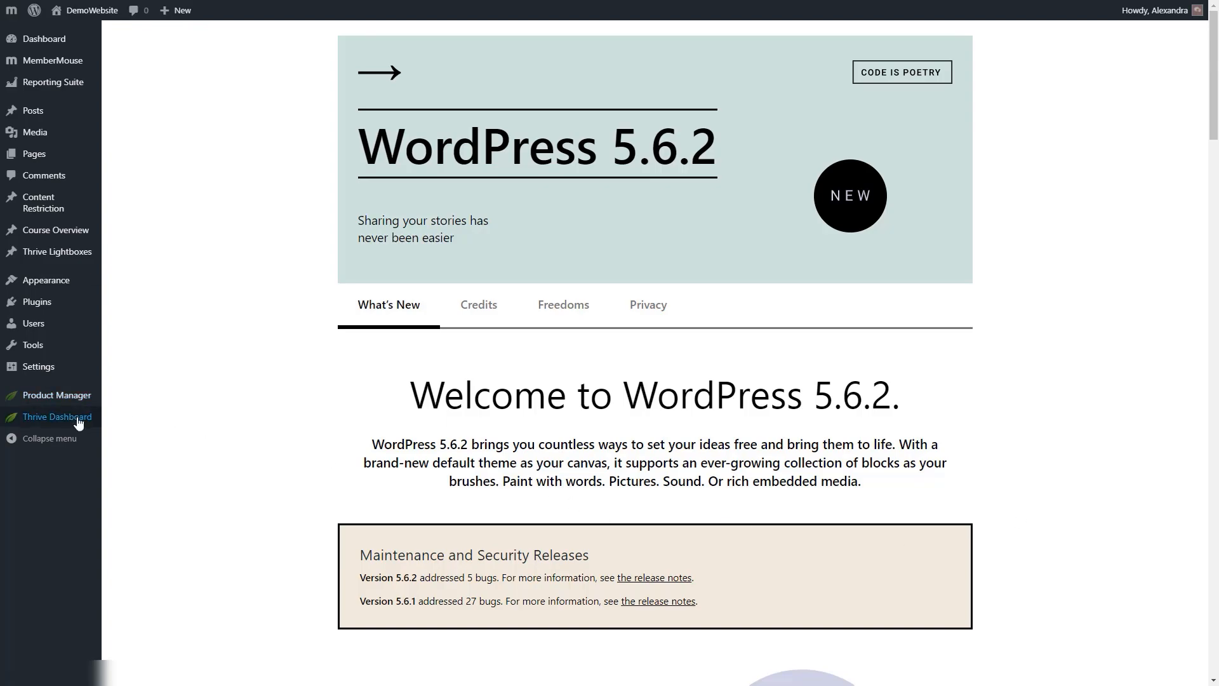
Go to Thrive Leads and open the Ribbon form design of the March registration lead group for editing
{"action": "mouse_move", "coordinate": [81, 420]}
{"action": "left_click", "coordinate": [141, 539]}
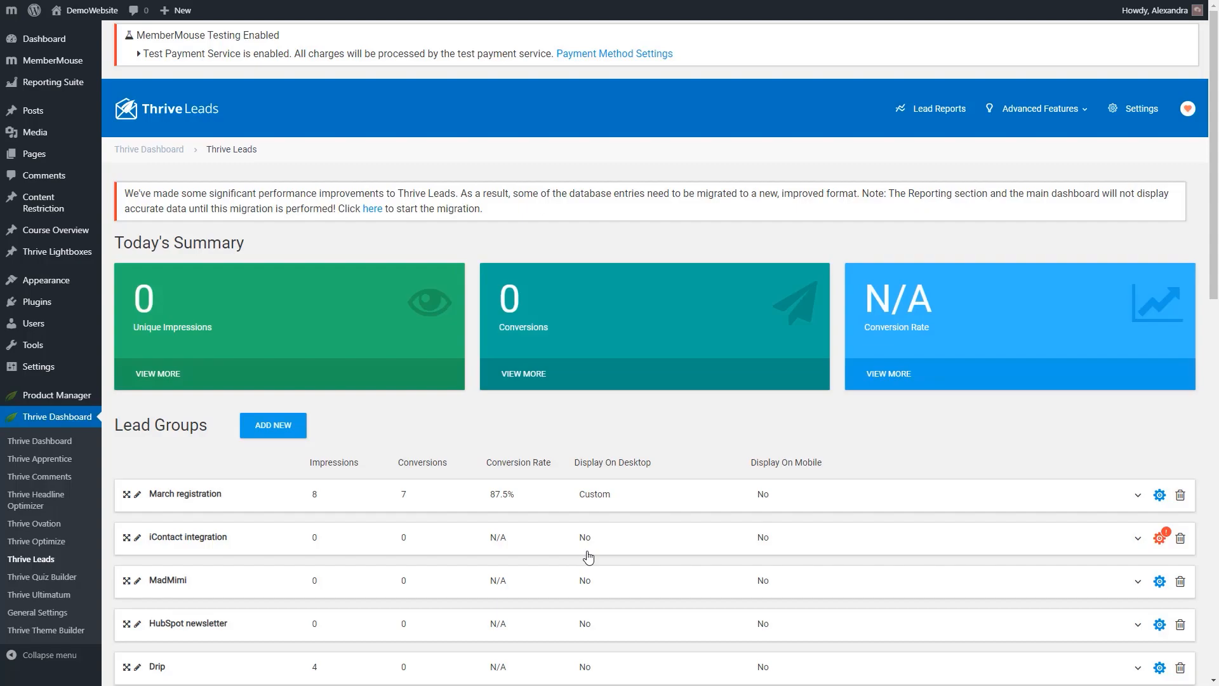
{"action": "left_click", "coordinate": [835, 502]}
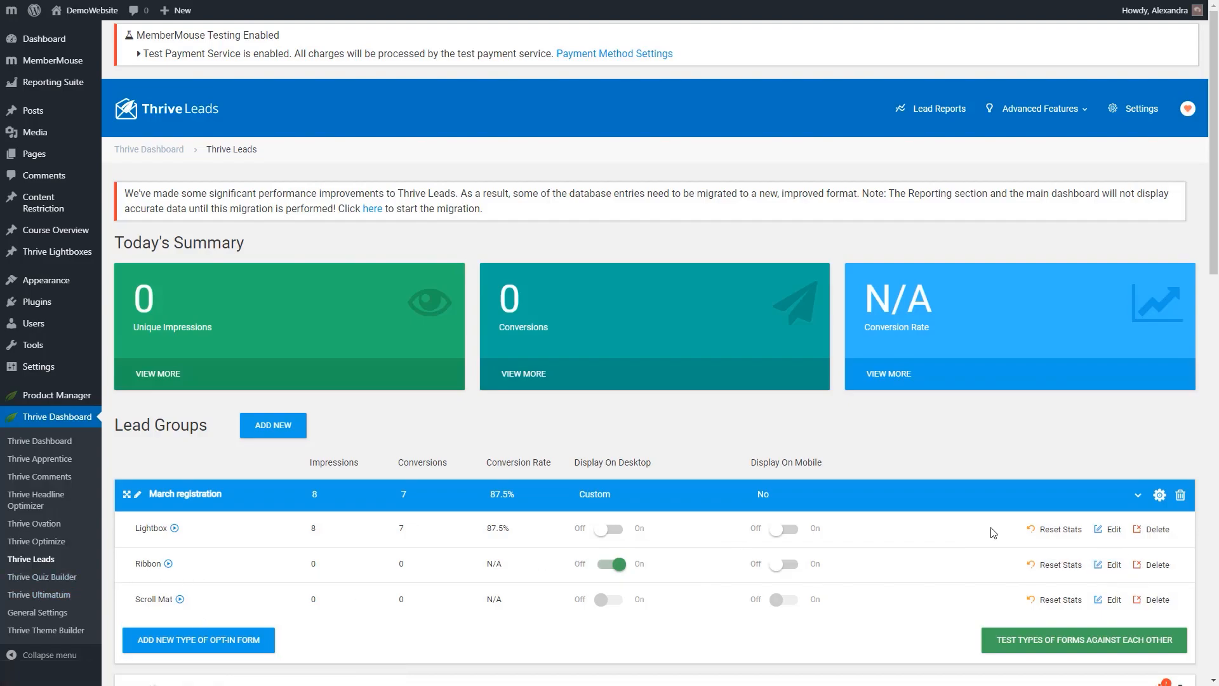
{"action": "left_click", "coordinate": [1099, 568]}
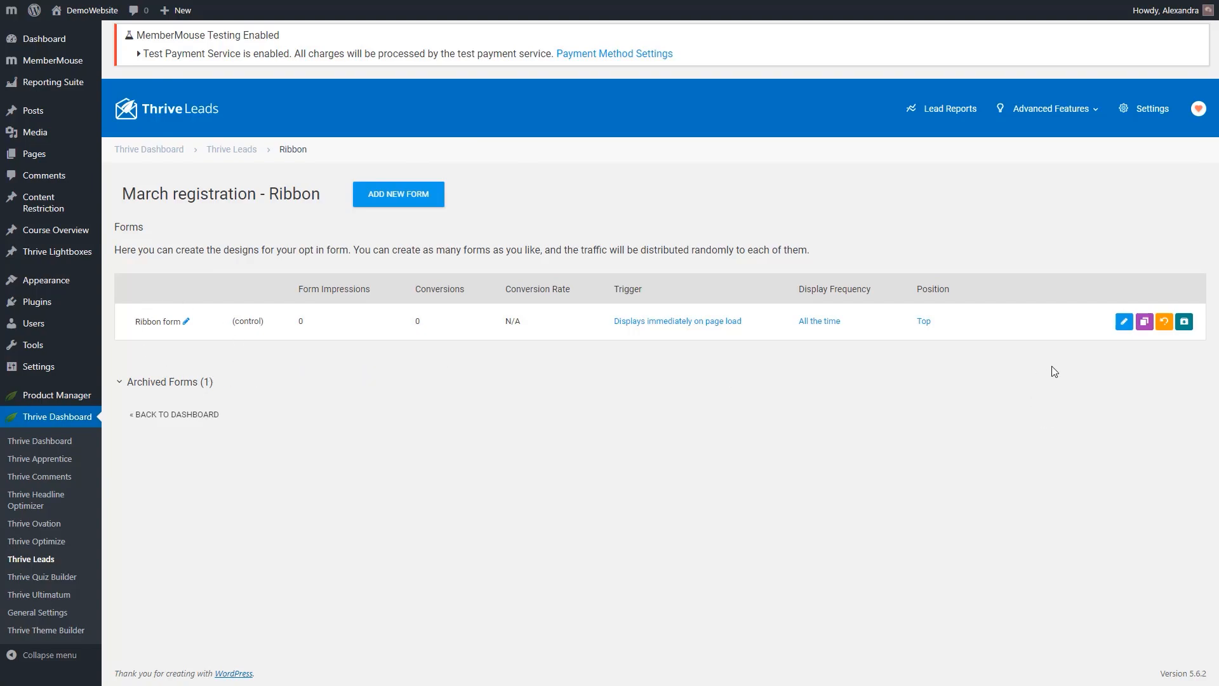
{"action": "left_click", "coordinate": [1122, 328]}
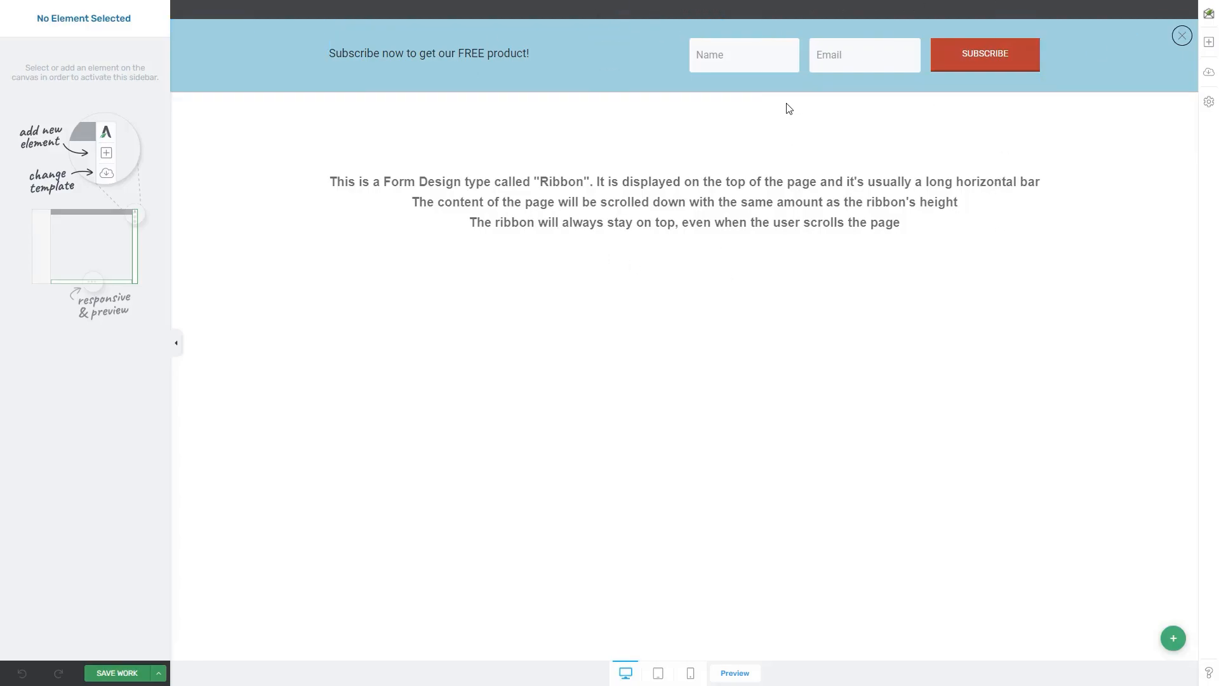
Select the ribbon's Lead Generation form and start adding an API connection to it
{"action": "left_click", "coordinate": [750, 64]}
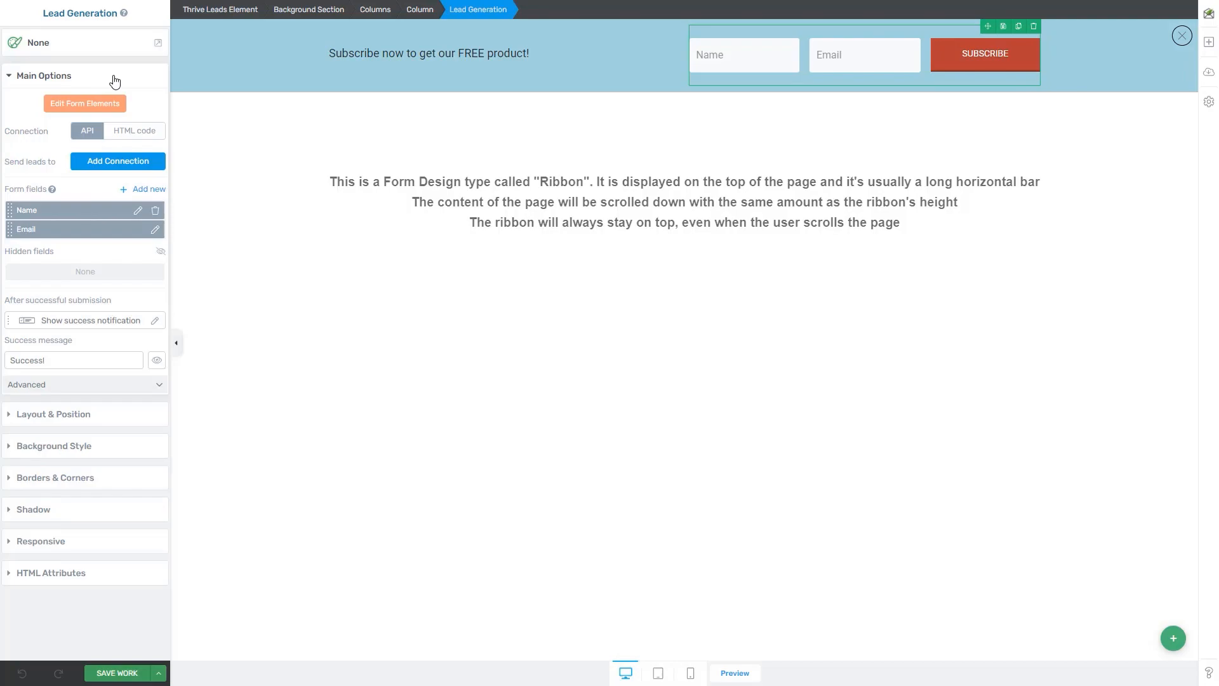
{"action": "left_click", "coordinate": [147, 168]}
{"action": "left_click", "coordinate": [159, 167]}
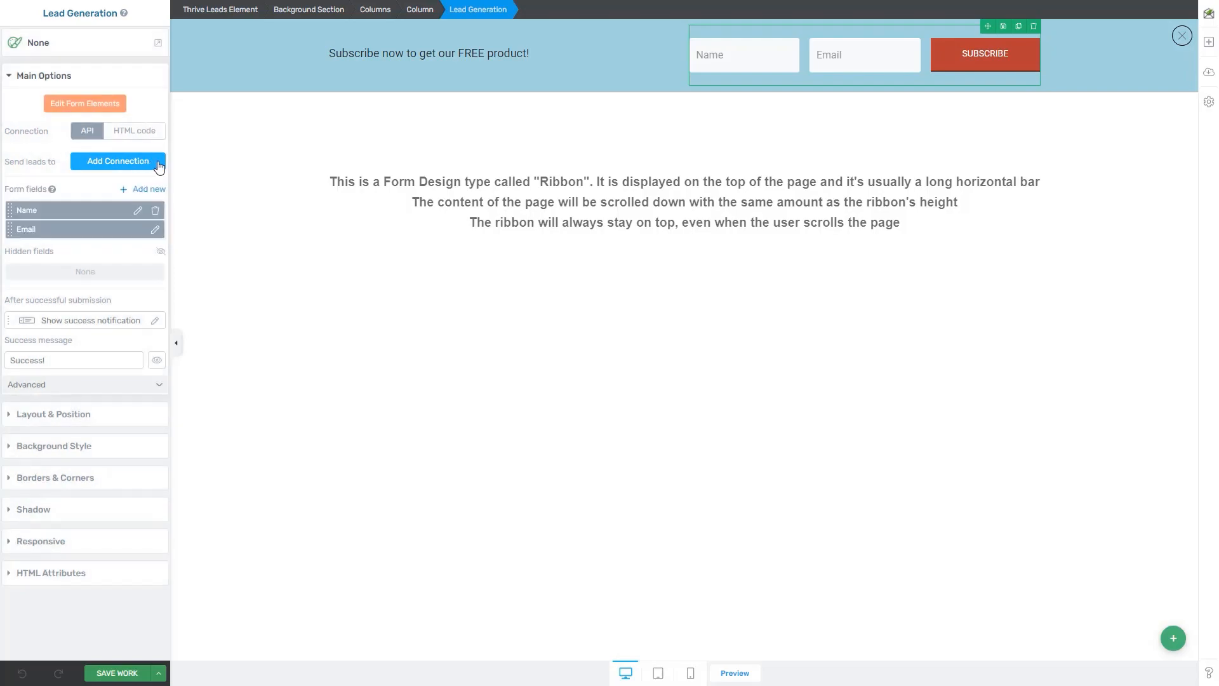